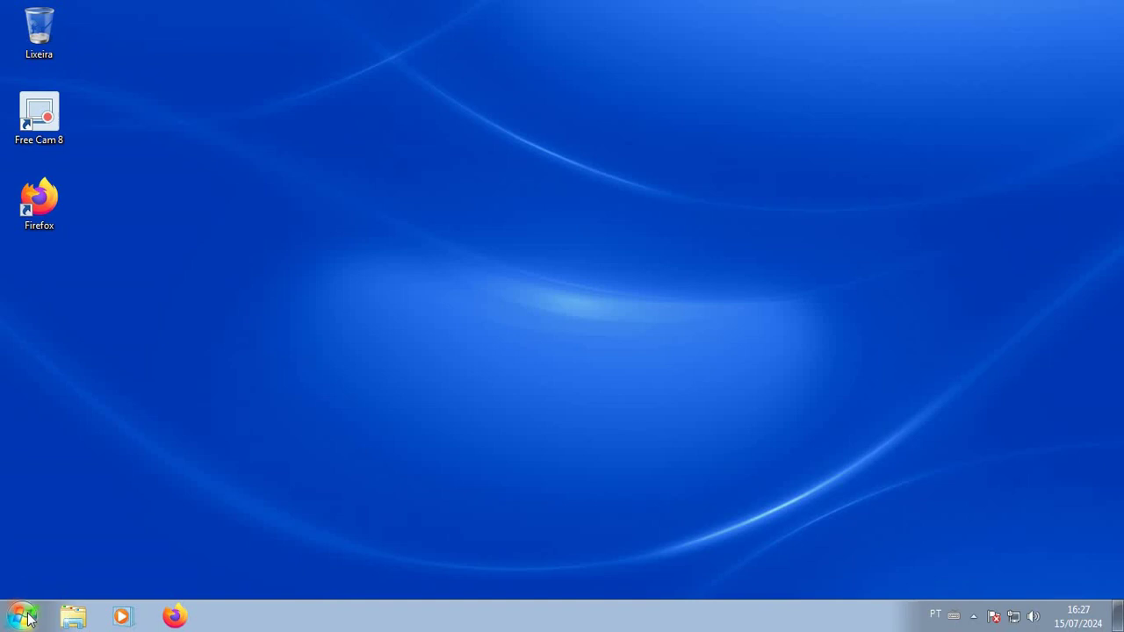
pyautogui.click(22, 617)
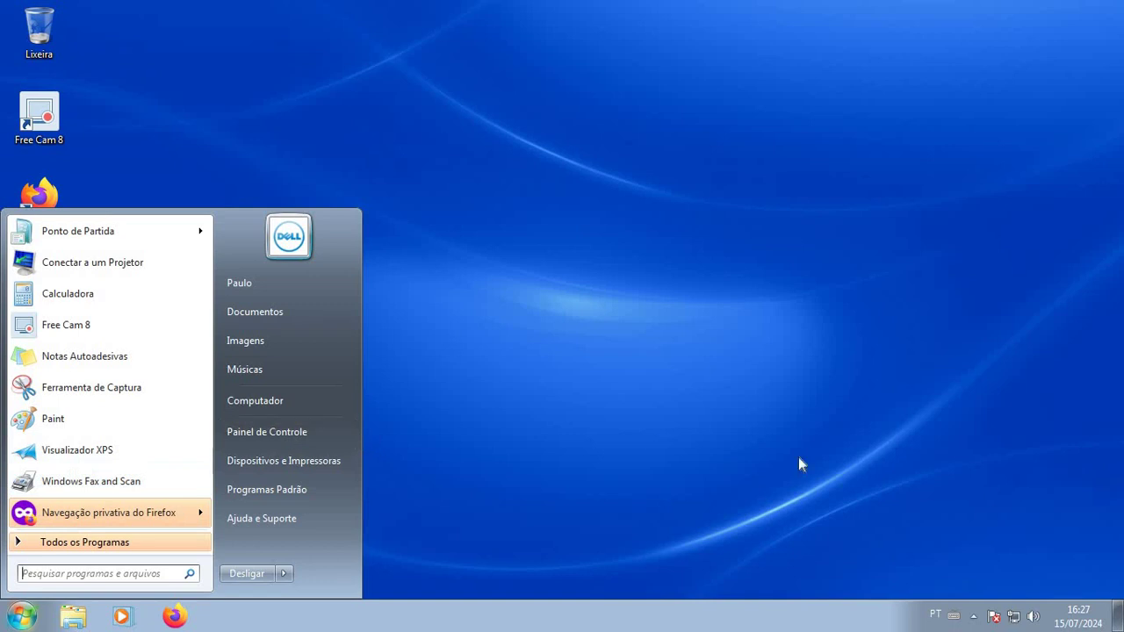
pyautogui.click(881, 532)
pyautogui.moveTo(444, 236); pyautogui.dragTo(651, 339)
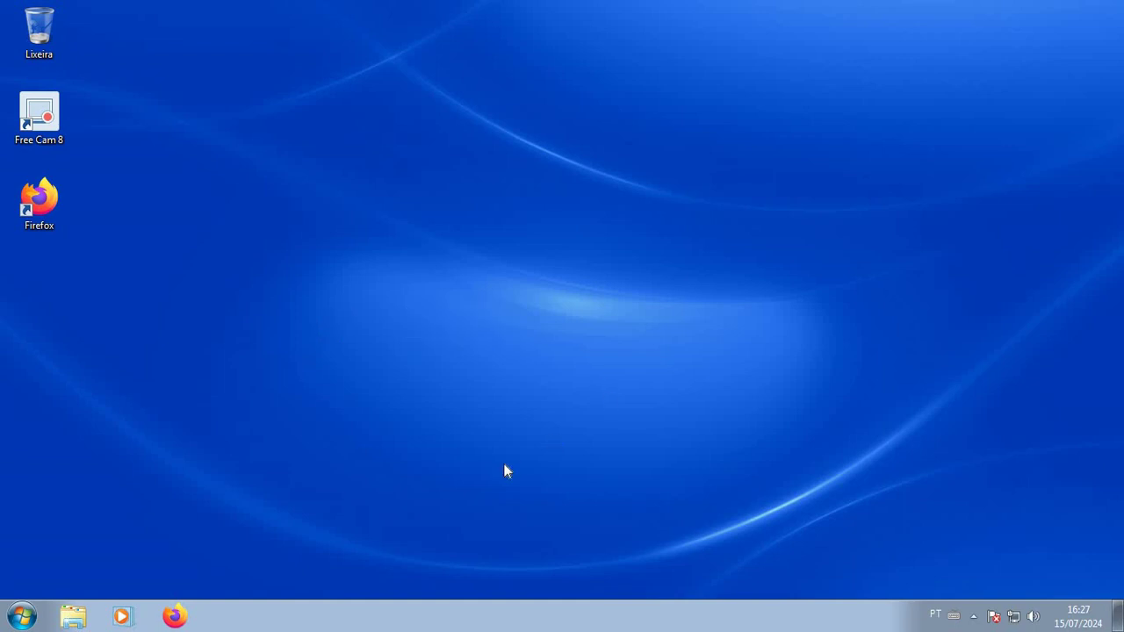
pyautogui.click(21, 620)
pyautogui.click(21, 620)
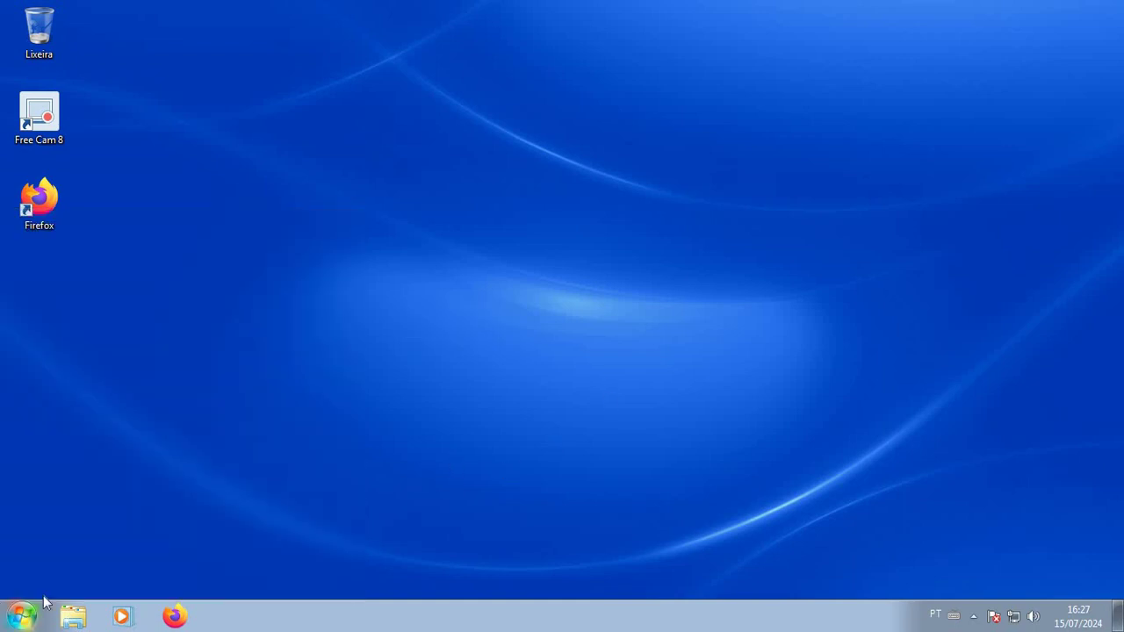
# Open the Windows Control Panel and maximize its window
pyautogui.click(21, 620)
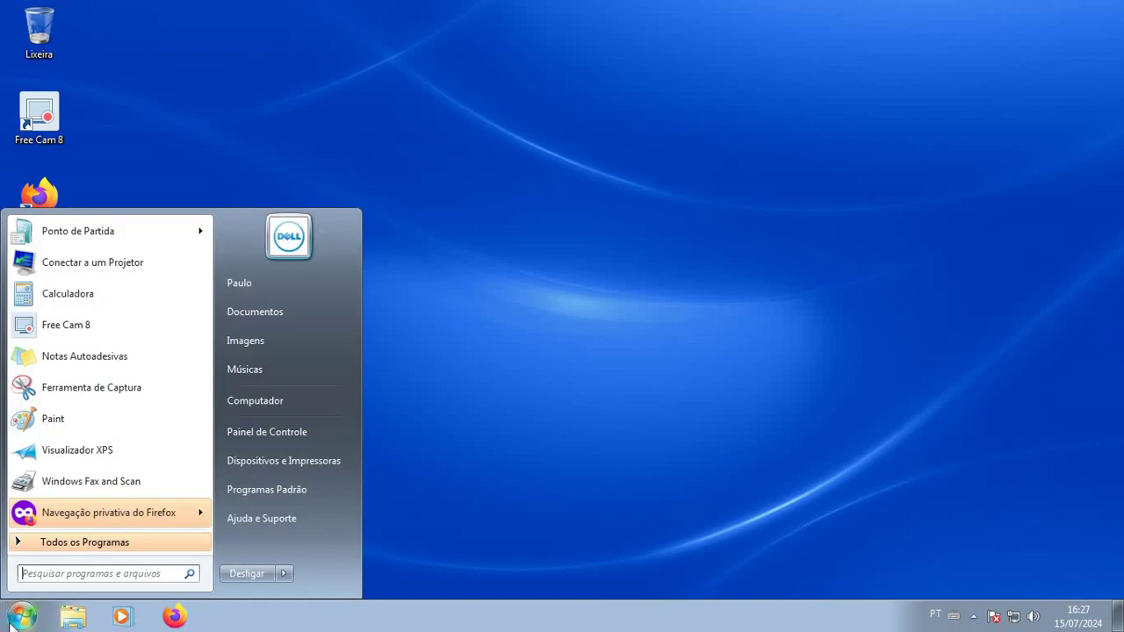
pyautogui.click(277, 436)
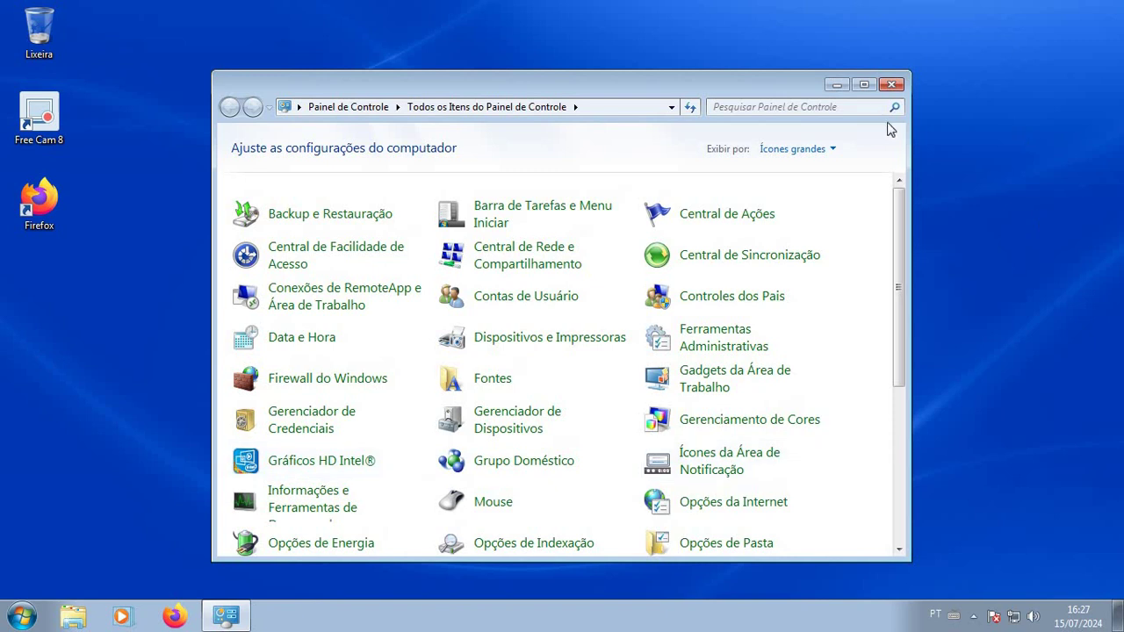
pyautogui.click(866, 90)
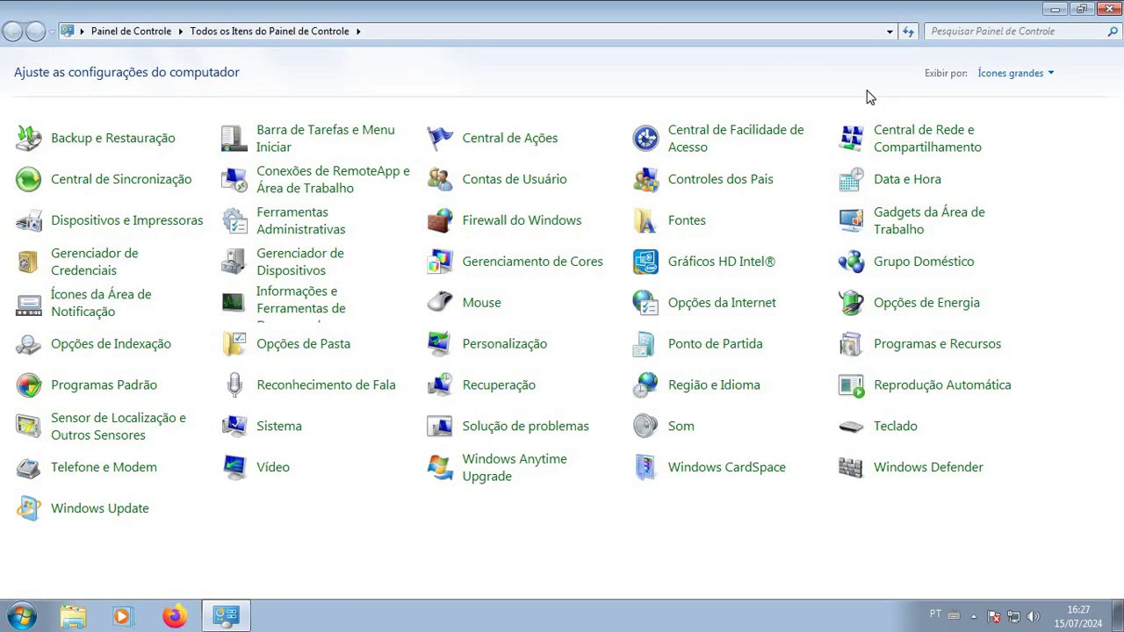
# Review the Windows edition, hardware and activation details on the Sistema page, and return to the list of Control Panel items
pyautogui.click(288, 434)
pyautogui.scroll(-1, 440, 501)
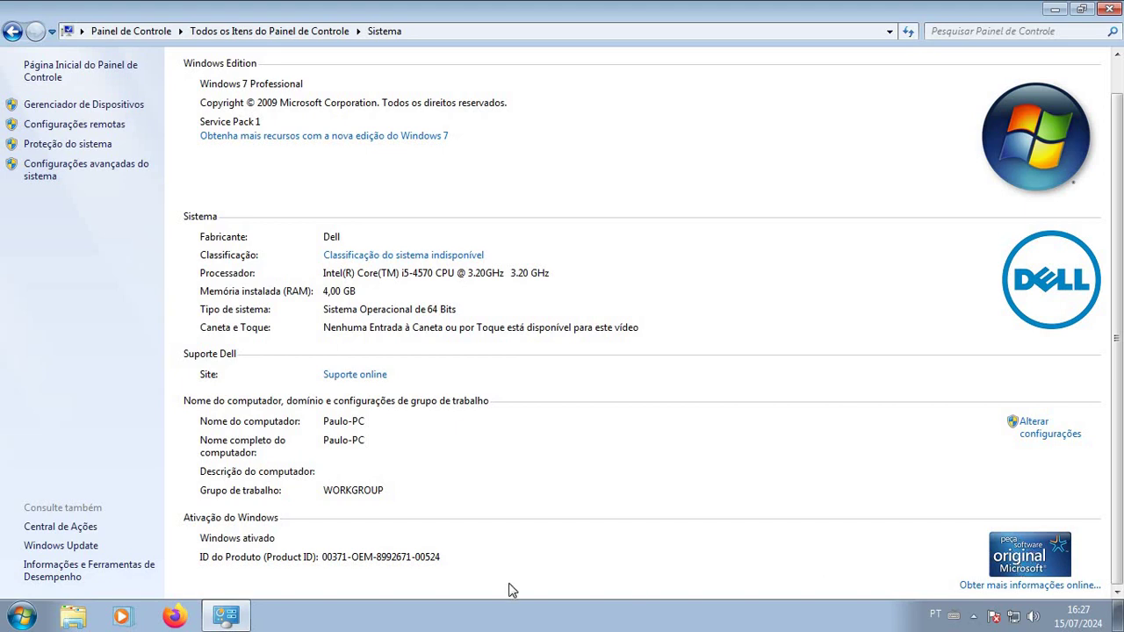
pyautogui.scroll(1, 668, 532)
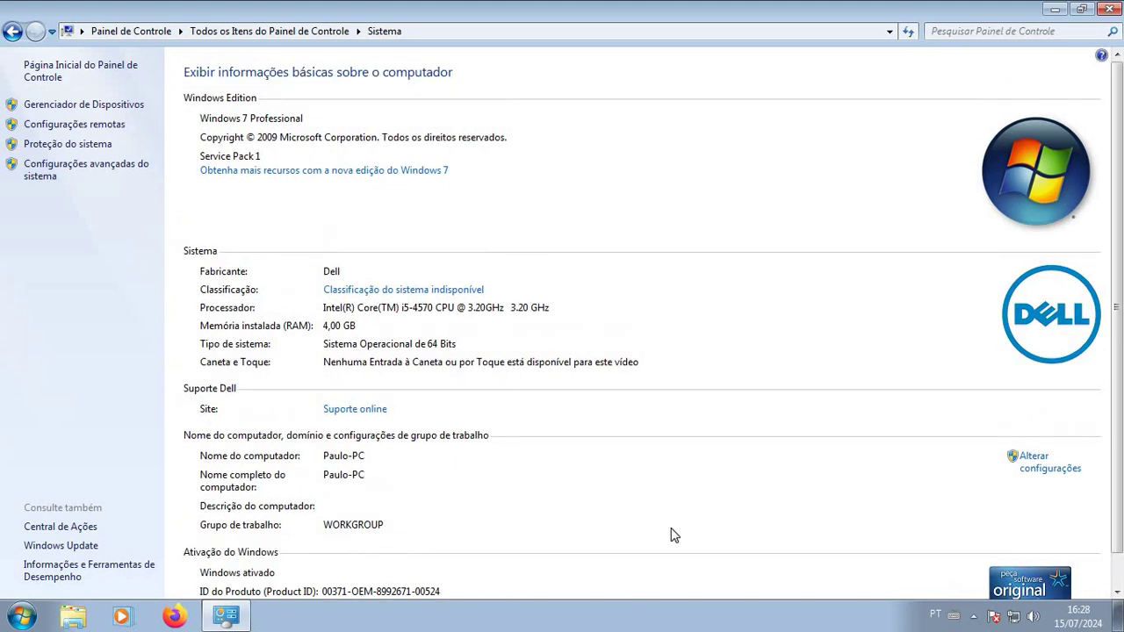
pyautogui.scroll(-1, 685, 531)
pyautogui.scroll(1, 865, 564)
pyautogui.scroll(-1, 679, 547)
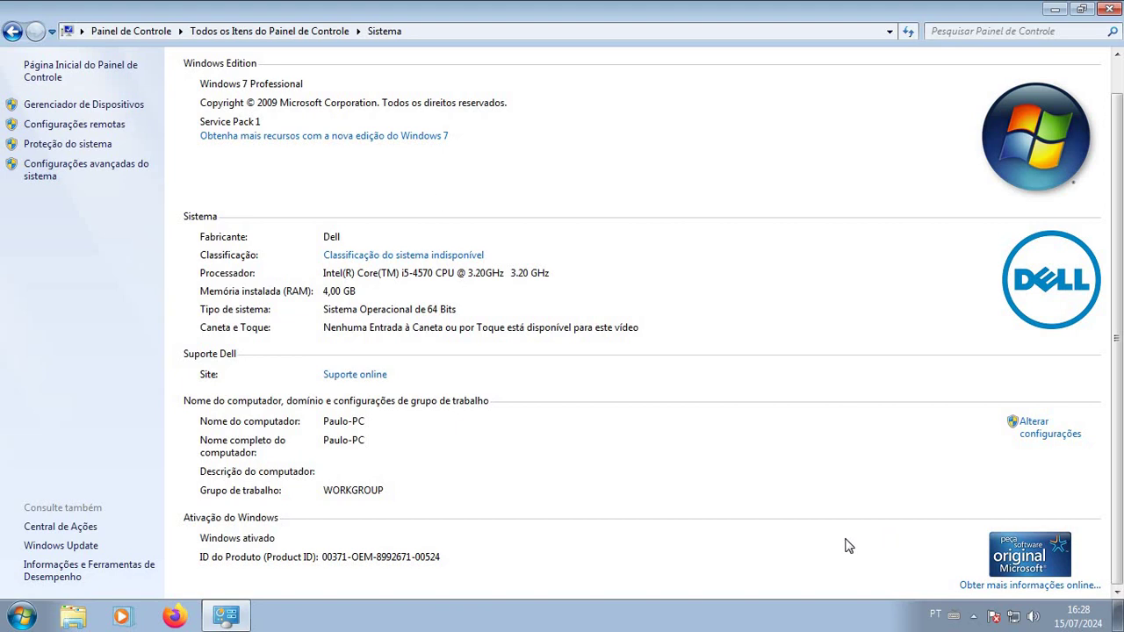
pyautogui.click(12, 30)
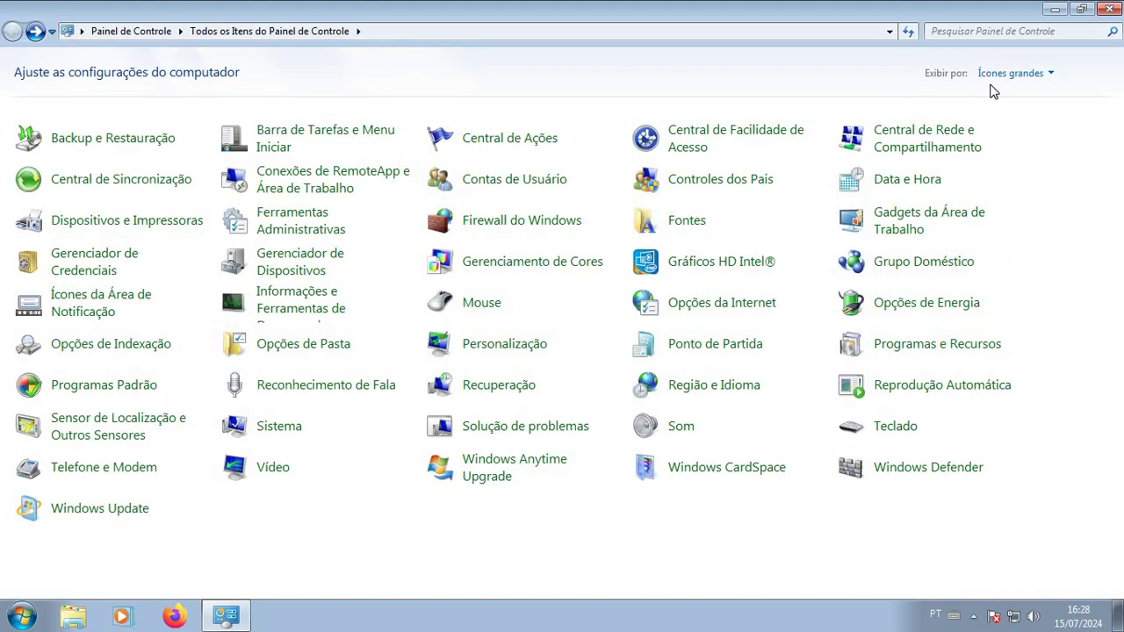
# Try the Control Panel's view options and leave the items displayed as Ícones grandes
pyautogui.click(1020, 76)
pyautogui.click(998, 123)
pyautogui.click(1036, 75)
pyautogui.click(1001, 118)
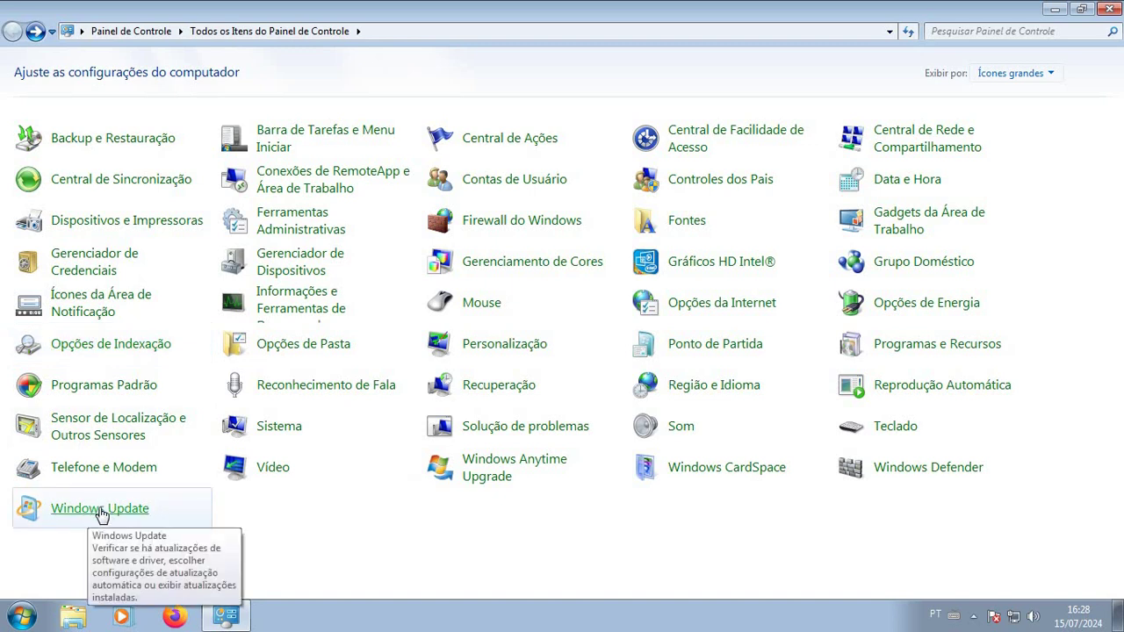
# Open the Windows Update history and examine the status of the most recent updates, including the Falha entry for KB3185319
pyautogui.click(117, 517)
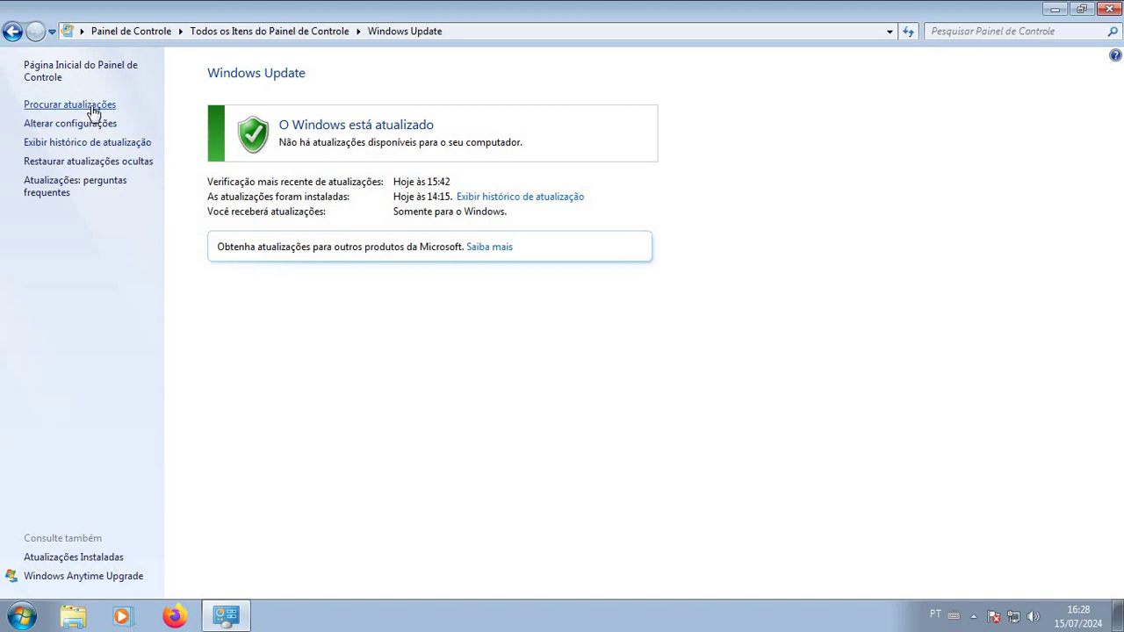
pyautogui.click(511, 199)
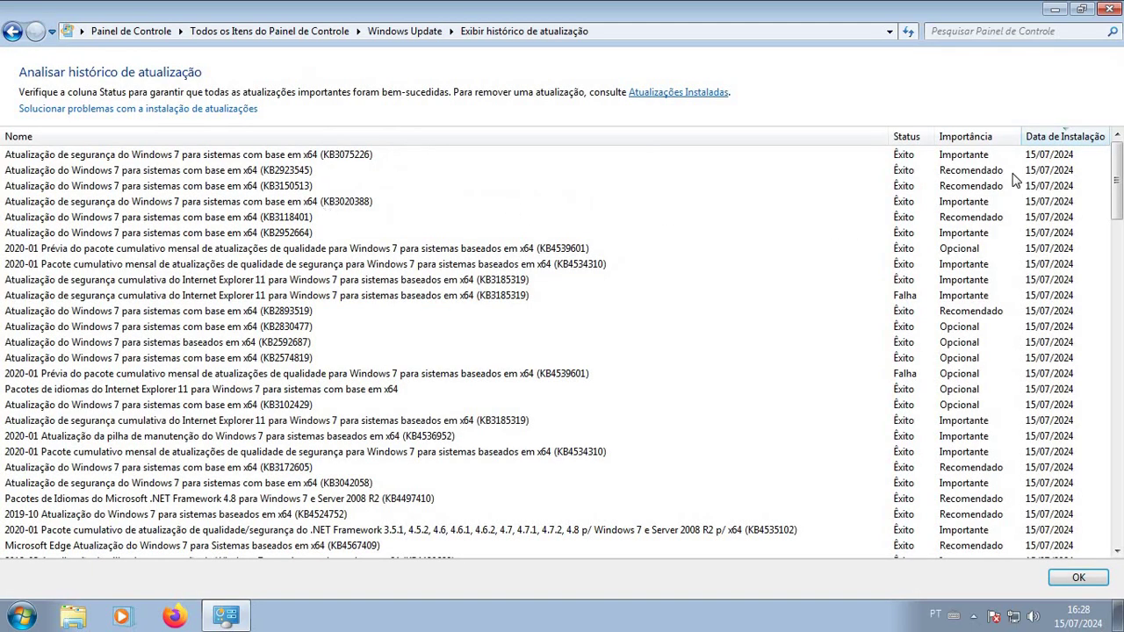
pyautogui.click(910, 170)
pyautogui.click(882, 216)
pyautogui.click(861, 311)
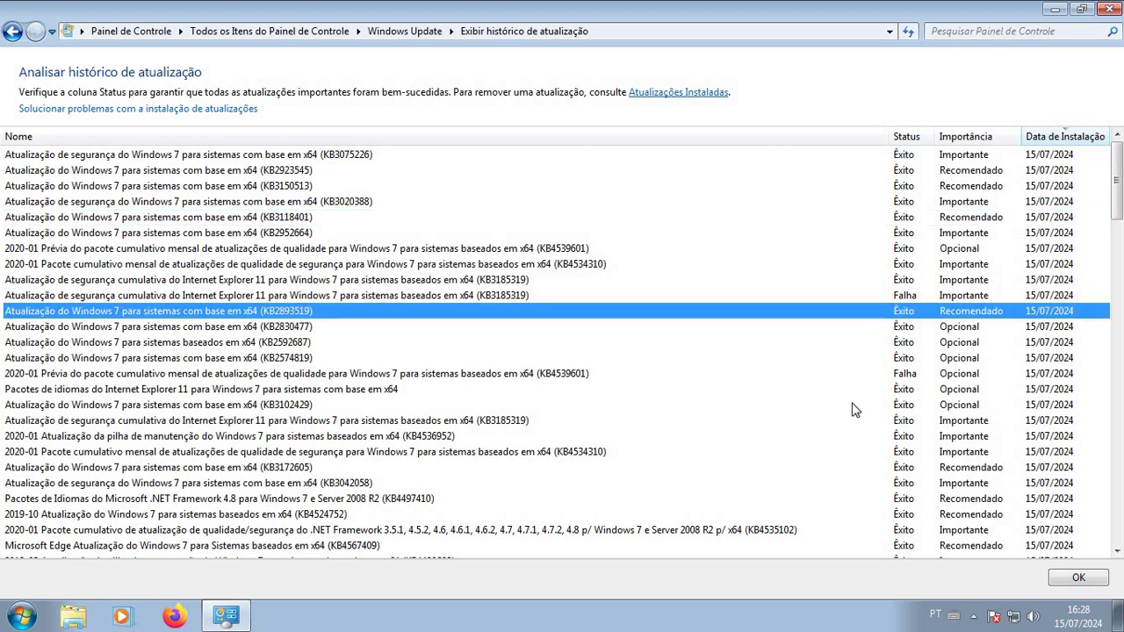
pyautogui.click(853, 405)
pyautogui.click(911, 297)
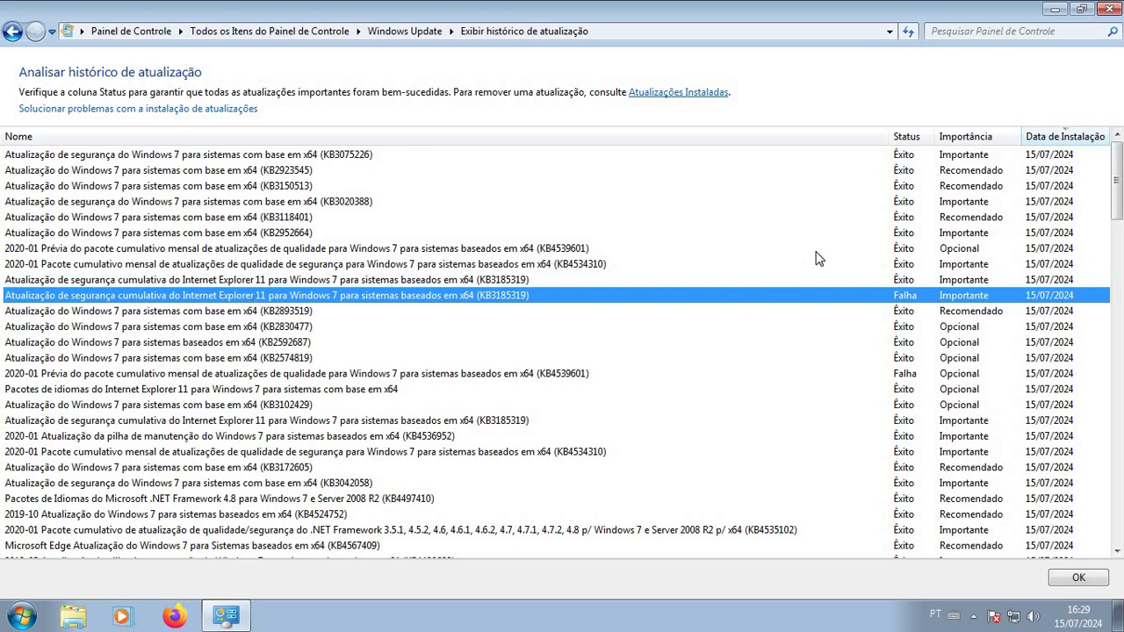
# Look through the older entries of the update history, including KB3147071, and return to the list of Control Panel items
pyautogui.scroll(-4, 793, 294)
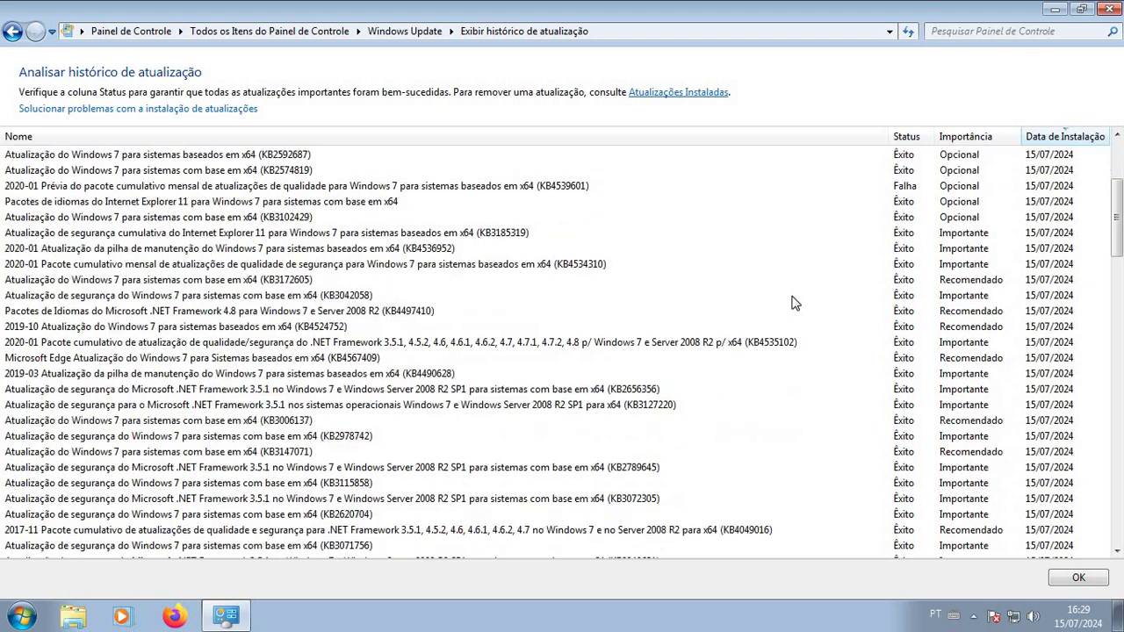
pyautogui.click(325, 450)
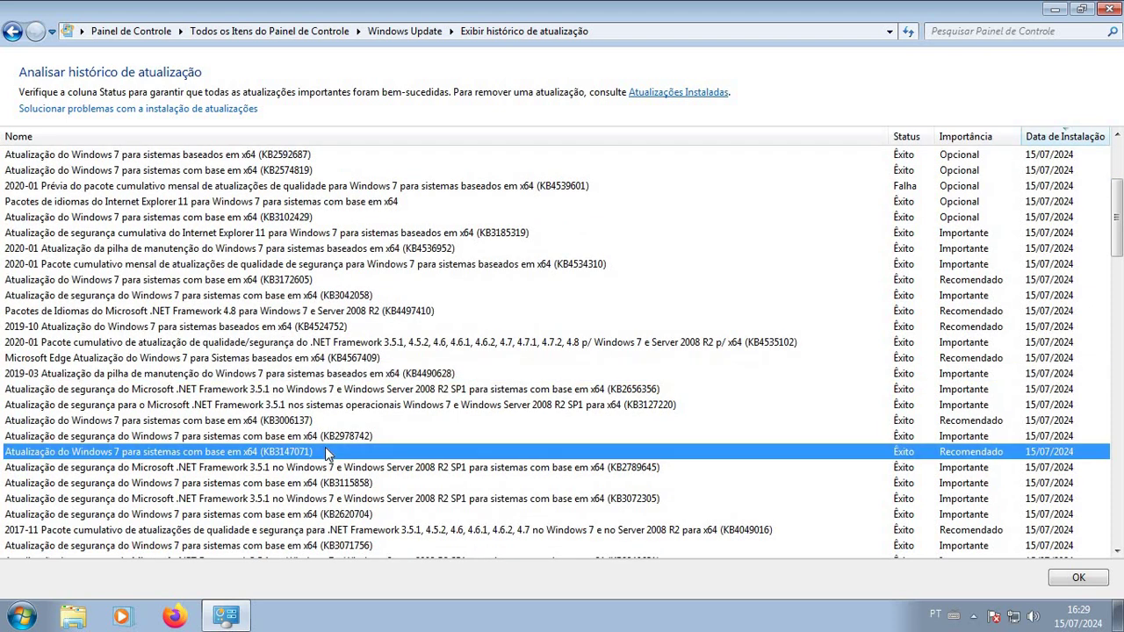
pyautogui.scroll(-1, 384, 498)
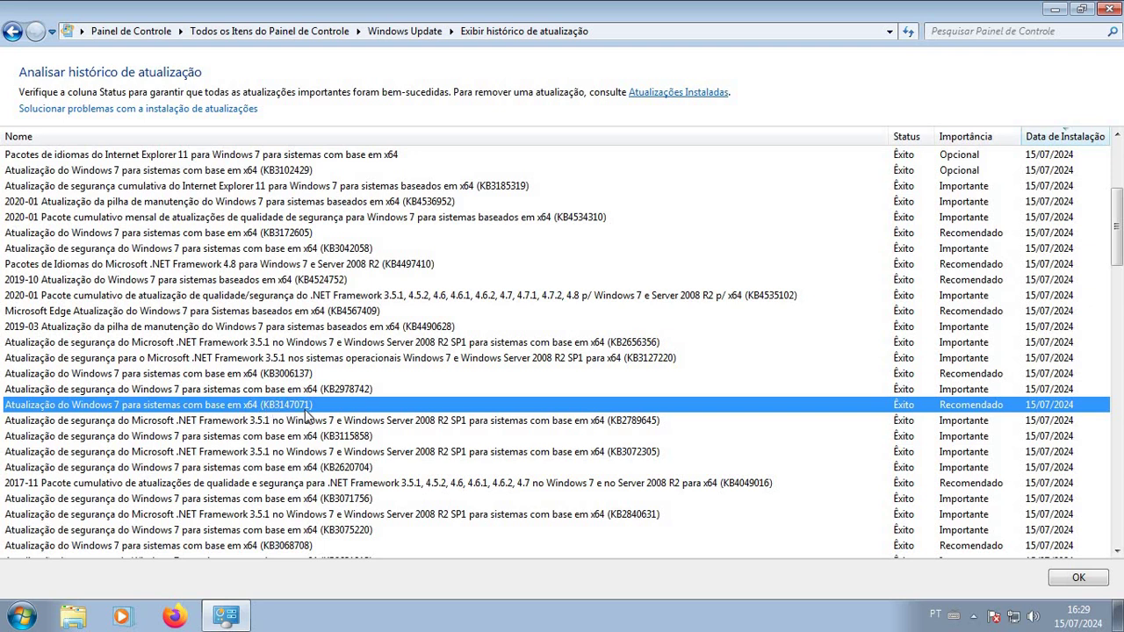
pyautogui.scroll(-1, 306, 417)
pyautogui.scroll(-5, 306, 416)
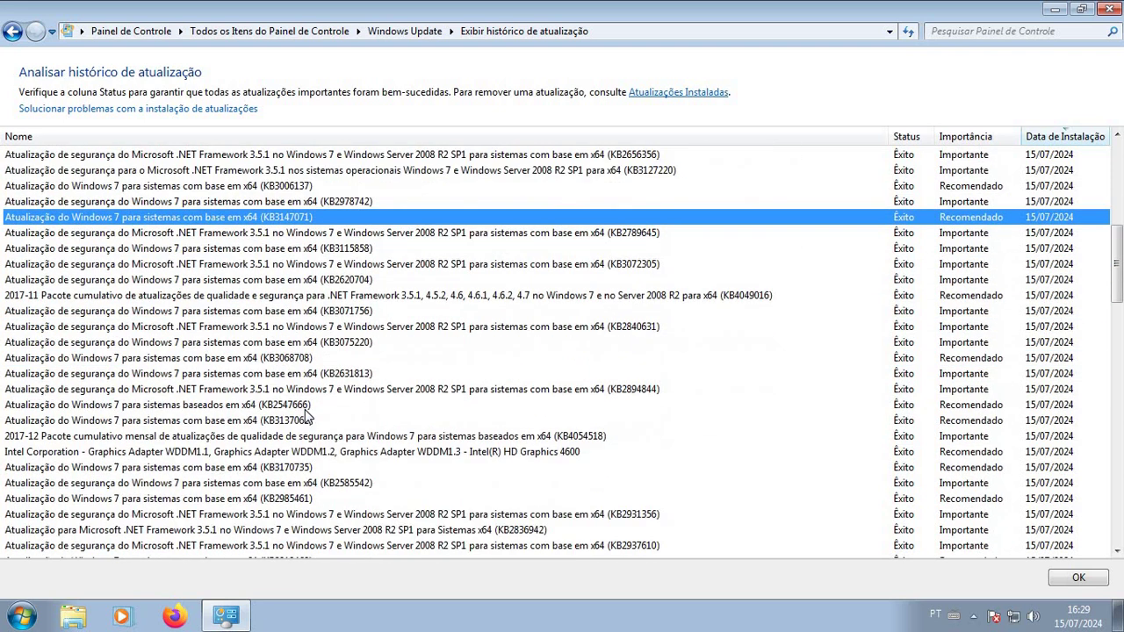
pyautogui.scroll(-2, 306, 414)
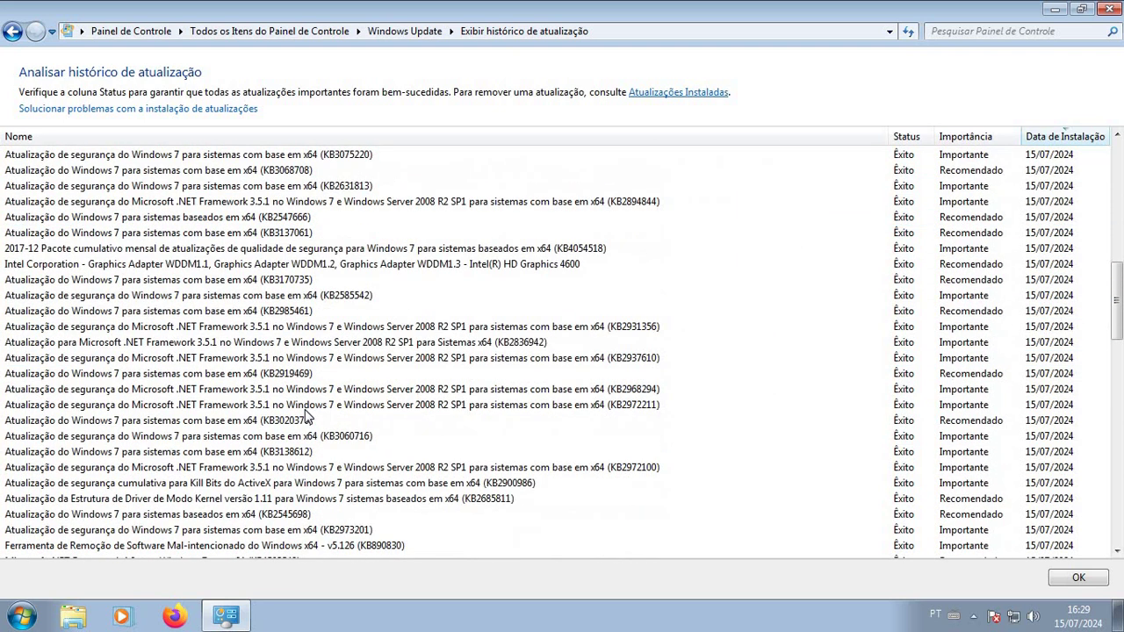
pyautogui.scroll(8, 307, 416)
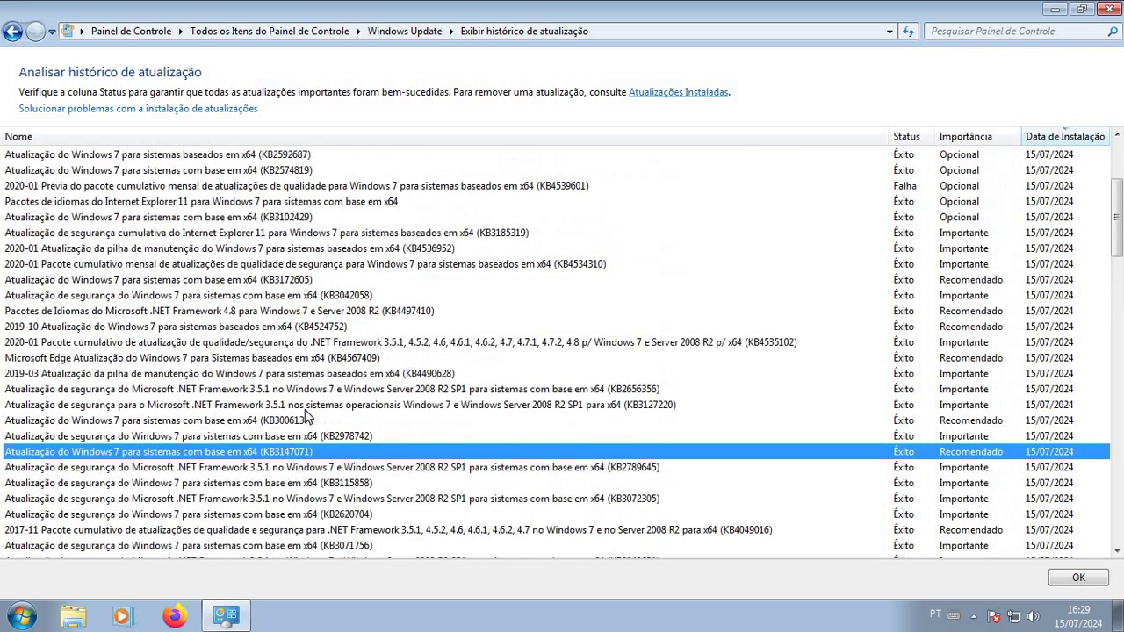
pyautogui.click(13, 33)
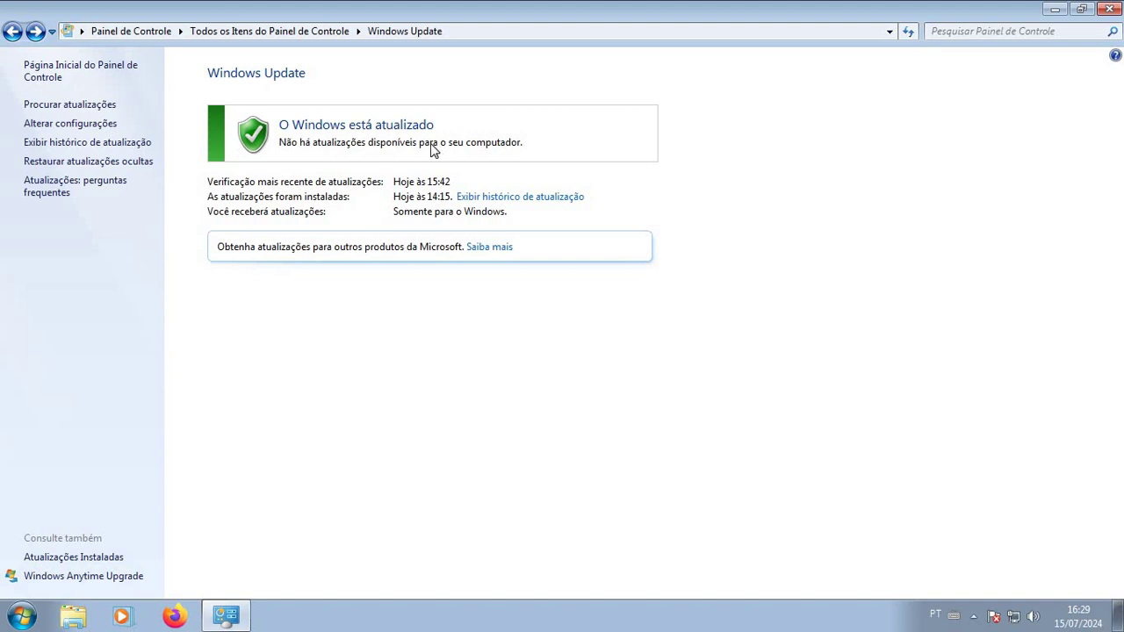
pyautogui.click(12, 32)
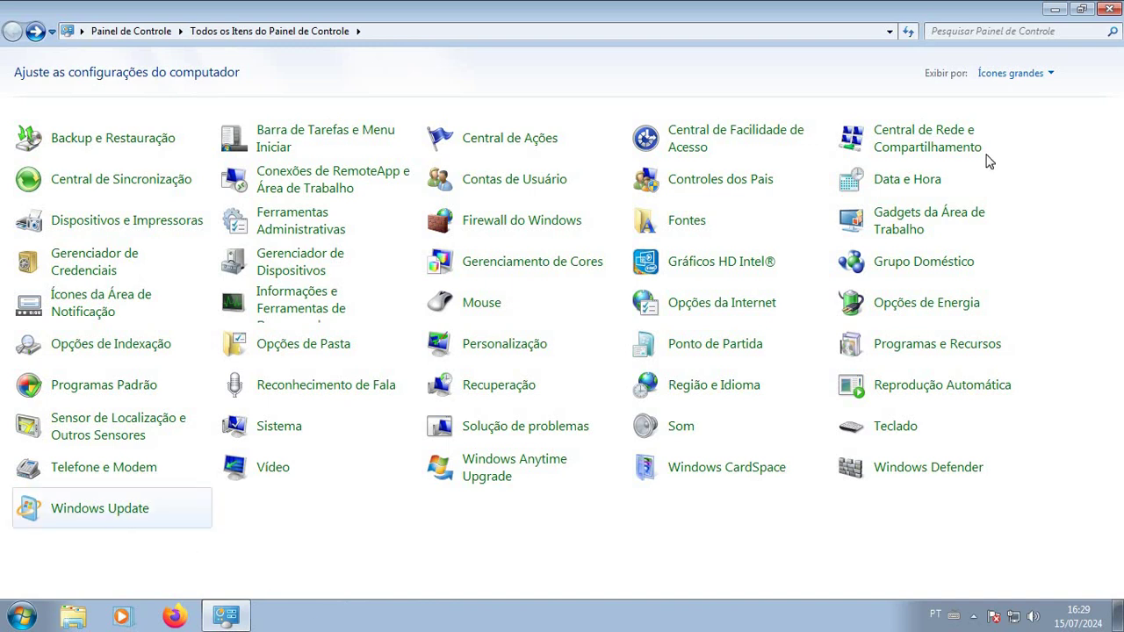
# Reopen the Windows Update history, browse down to its older entries and close the window
pyautogui.click(125, 512)
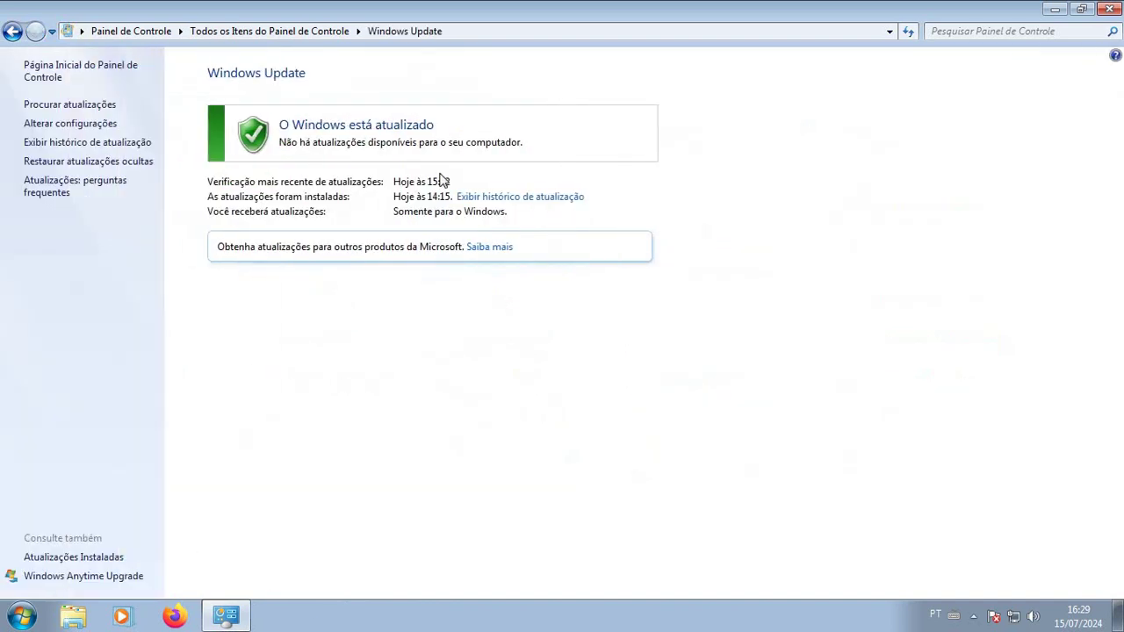
pyautogui.click(490, 197)
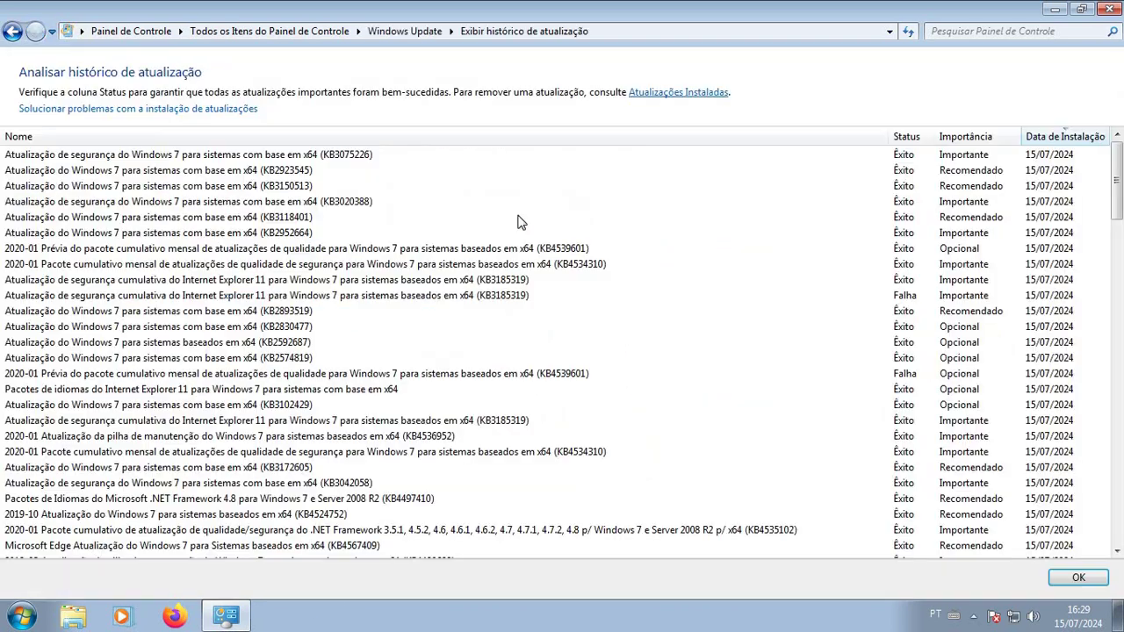
pyautogui.click(304, 313)
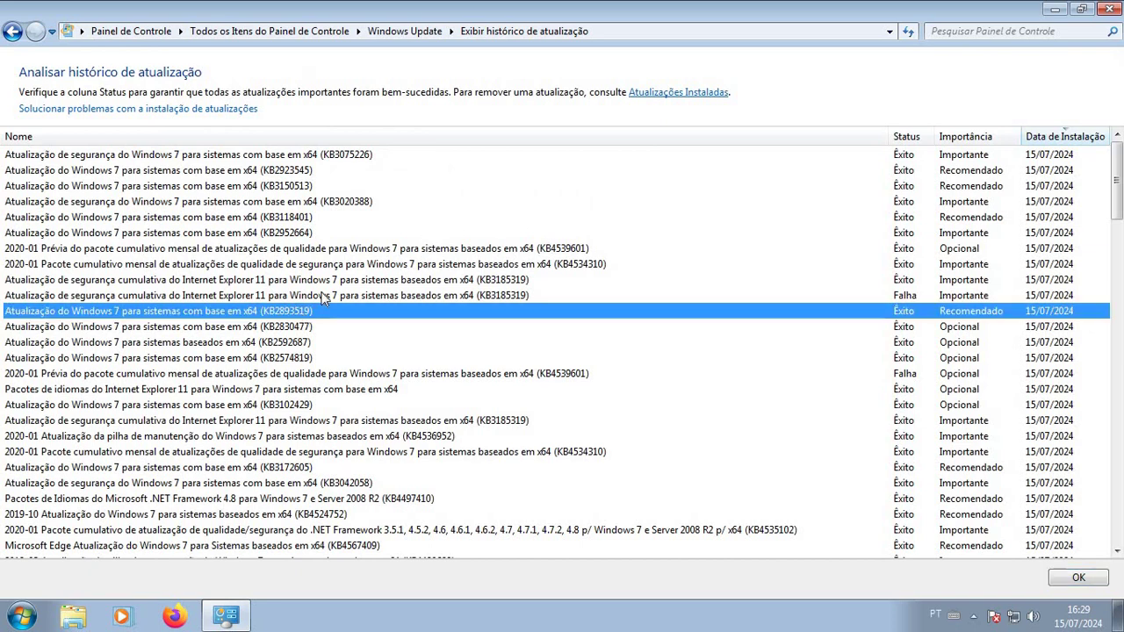
pyautogui.scroll(-20, 323, 298)
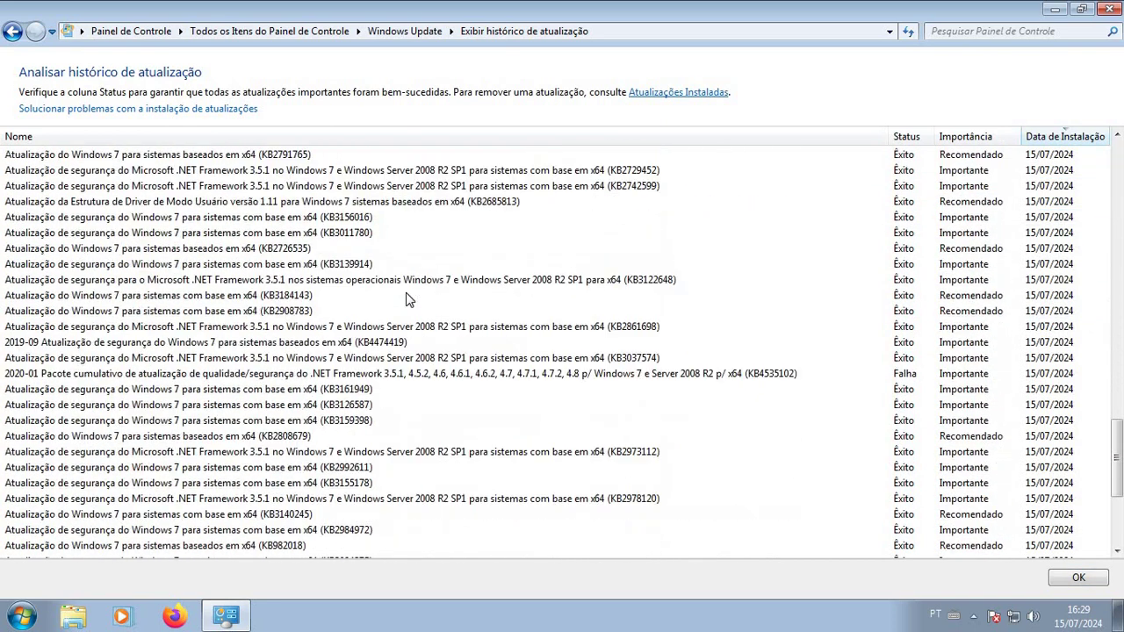
pyautogui.scroll(2, 406, 299)
pyautogui.hotkey('alt', 'F4')
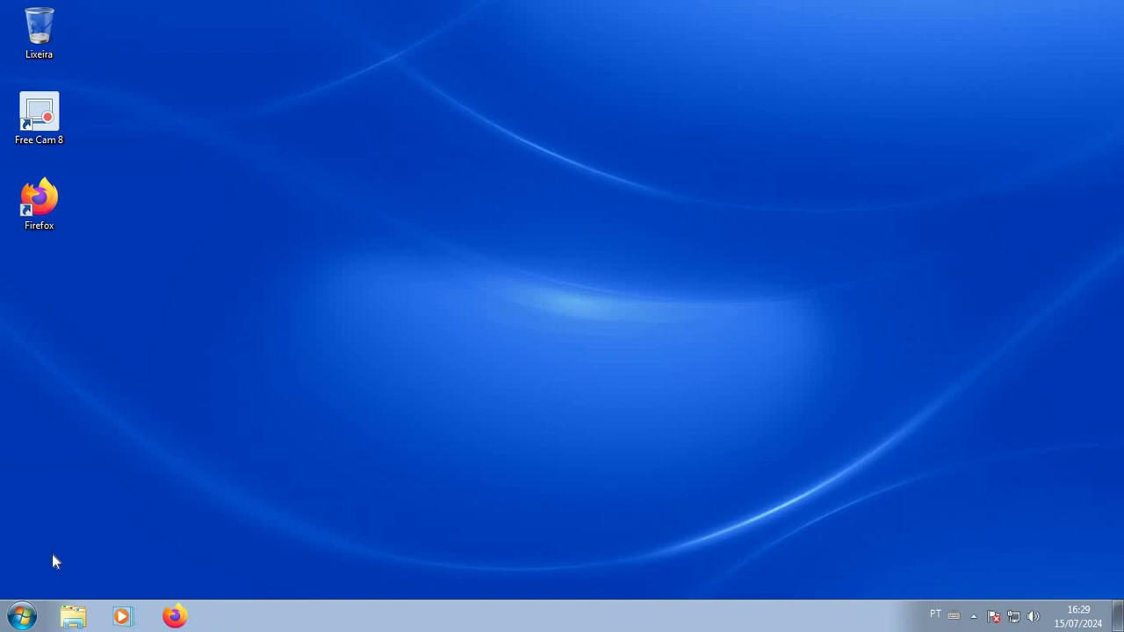
# Reopen the Control Panel, maximize its window and close it
pyautogui.click(4, 620)
pyautogui.click(302, 431)
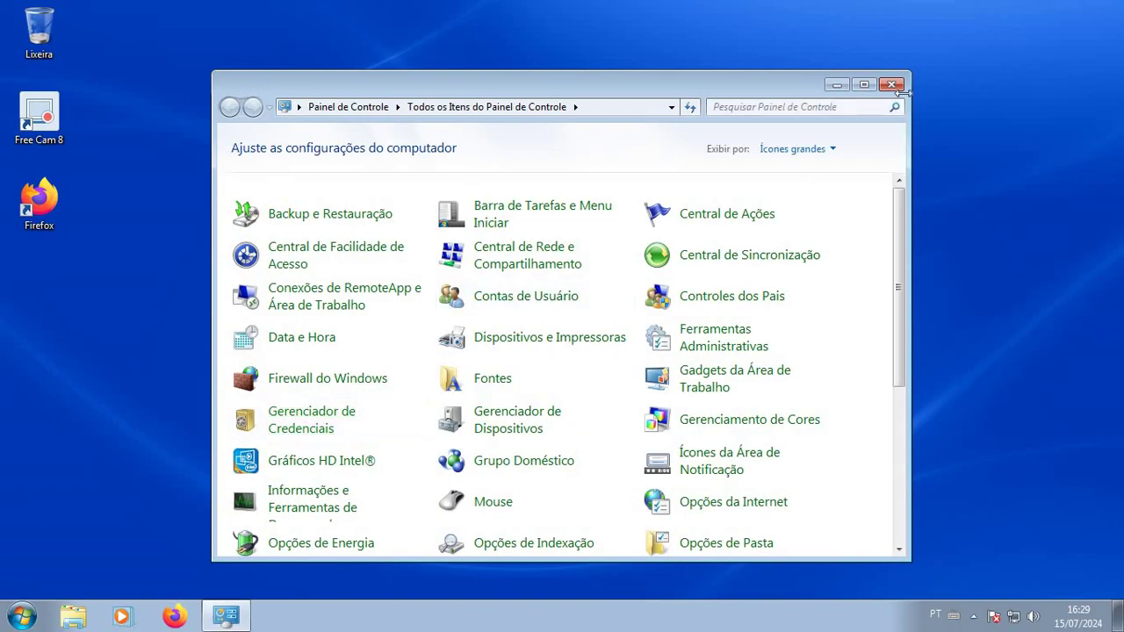
pyautogui.click(861, 84)
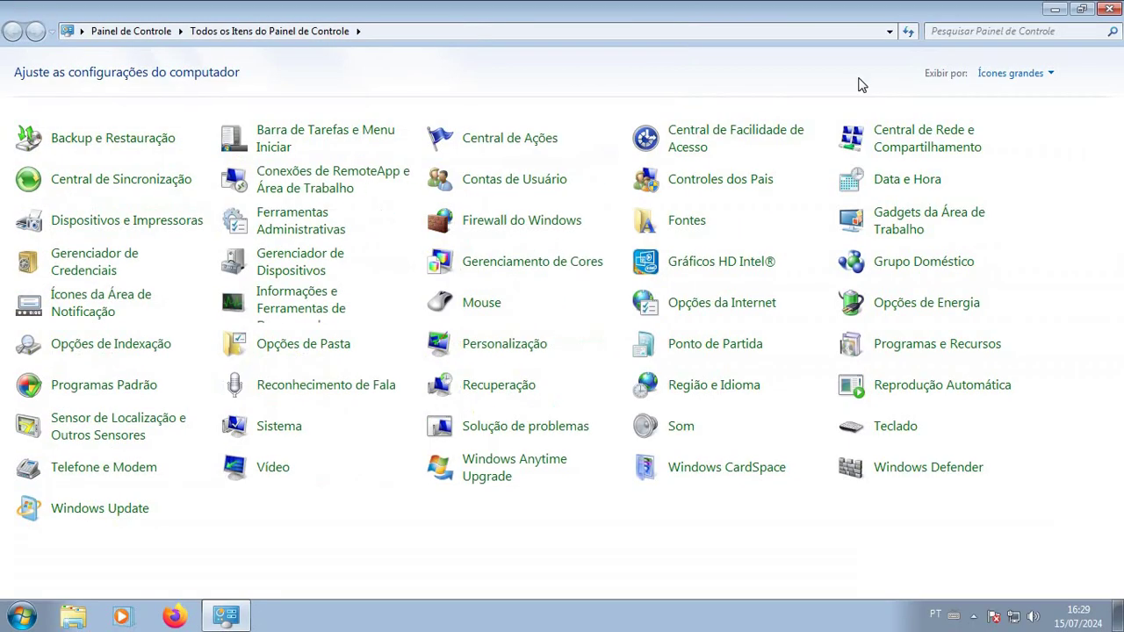
pyautogui.click(1109, 8)
pyautogui.moveTo(273, 135); pyautogui.dragTo(27, 492)
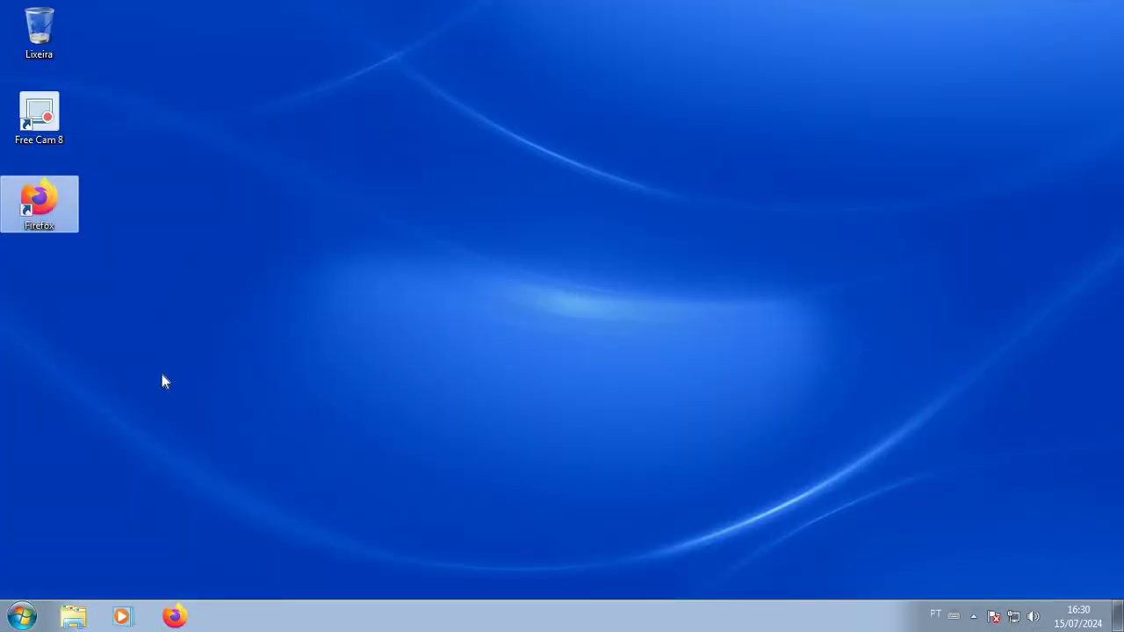
pyautogui.click(161, 382)
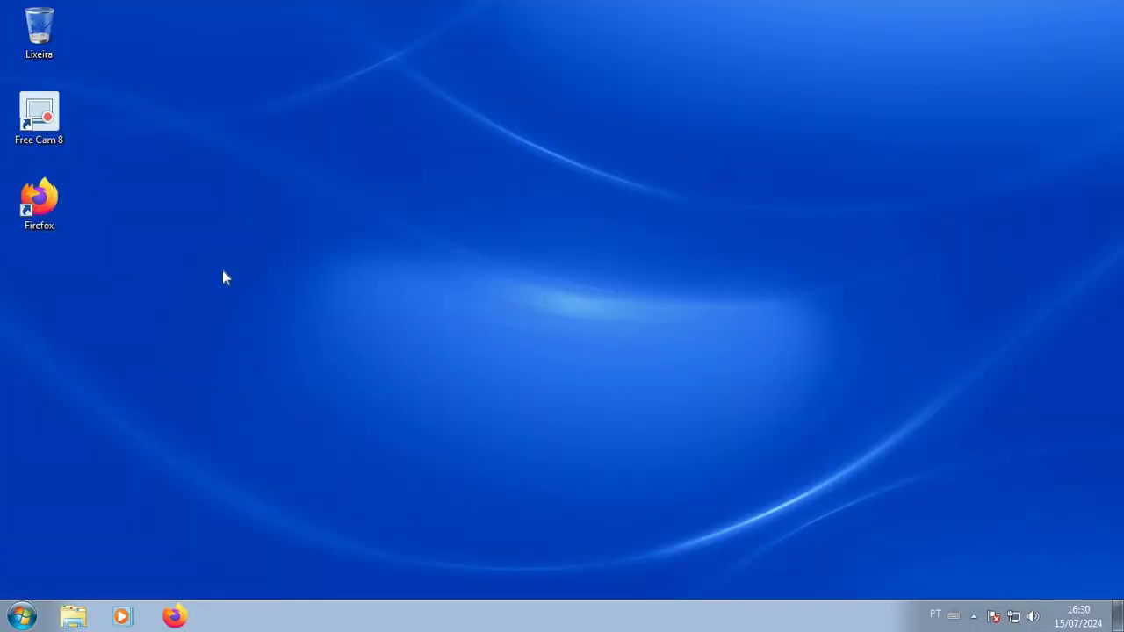
pyautogui.moveTo(146, 307); pyautogui.dragTo(89, 427)
pyautogui.click(21, 617)
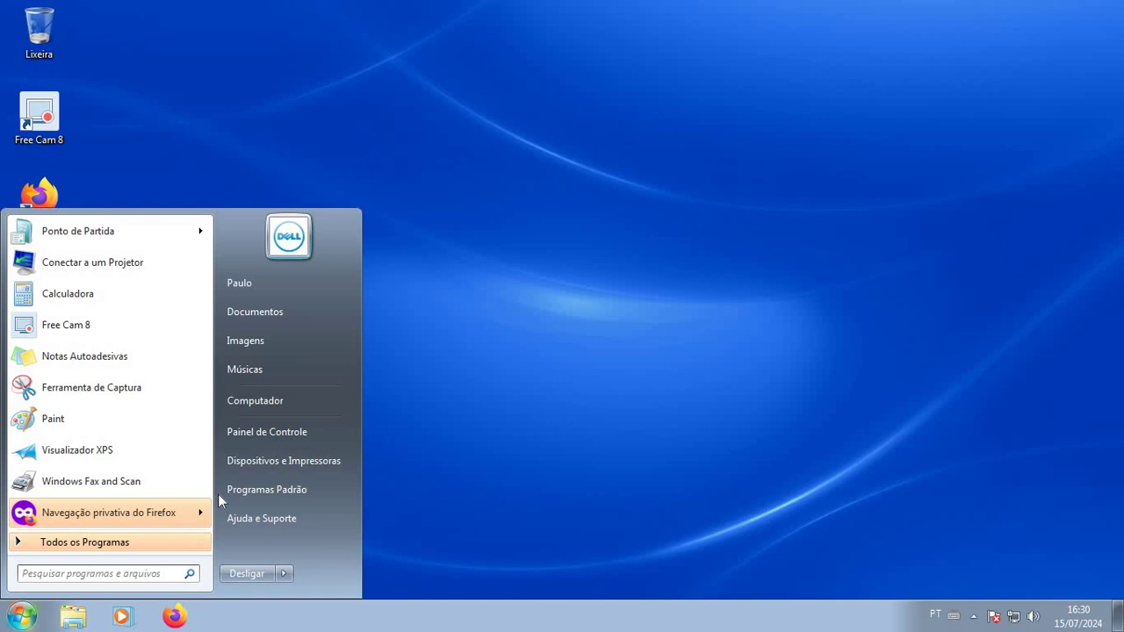
pyautogui.click(619, 393)
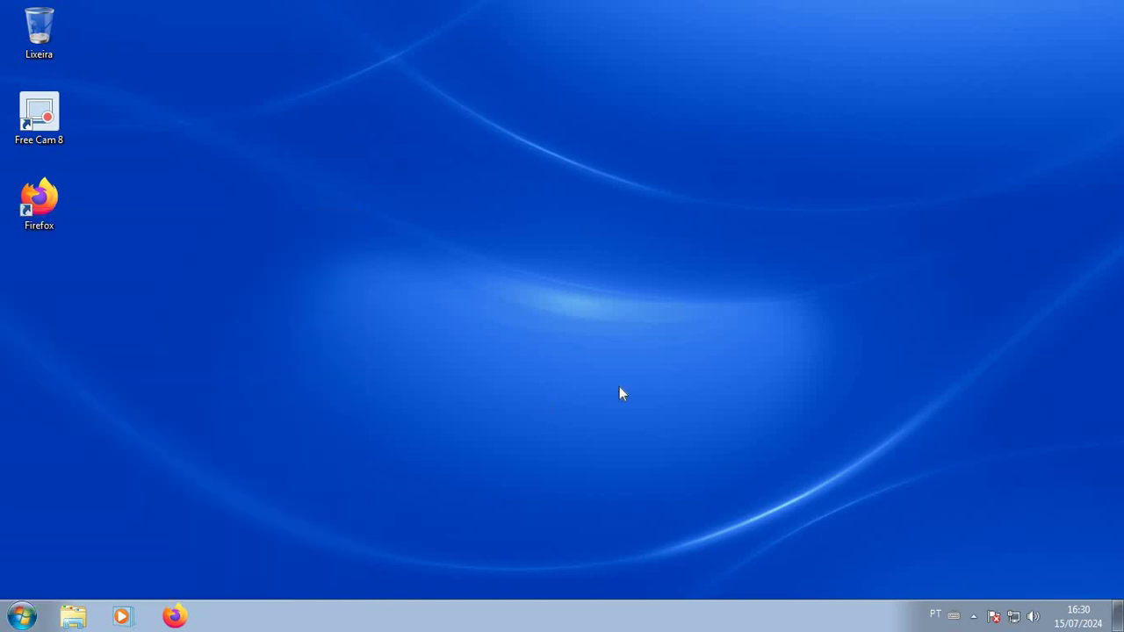
# Show the hidden icons of the notification area
pyautogui.click(975, 616)
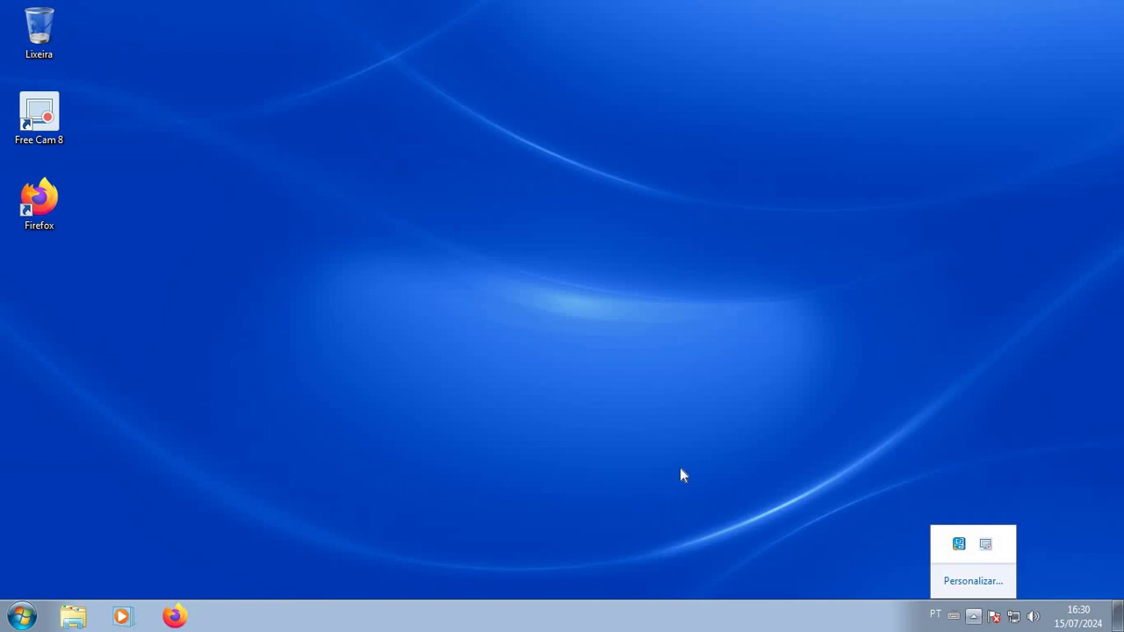
# Dismiss the hidden notification icons, view the computer's hard disk drives in the Computer window and close it
pyautogui.click(370, 466)
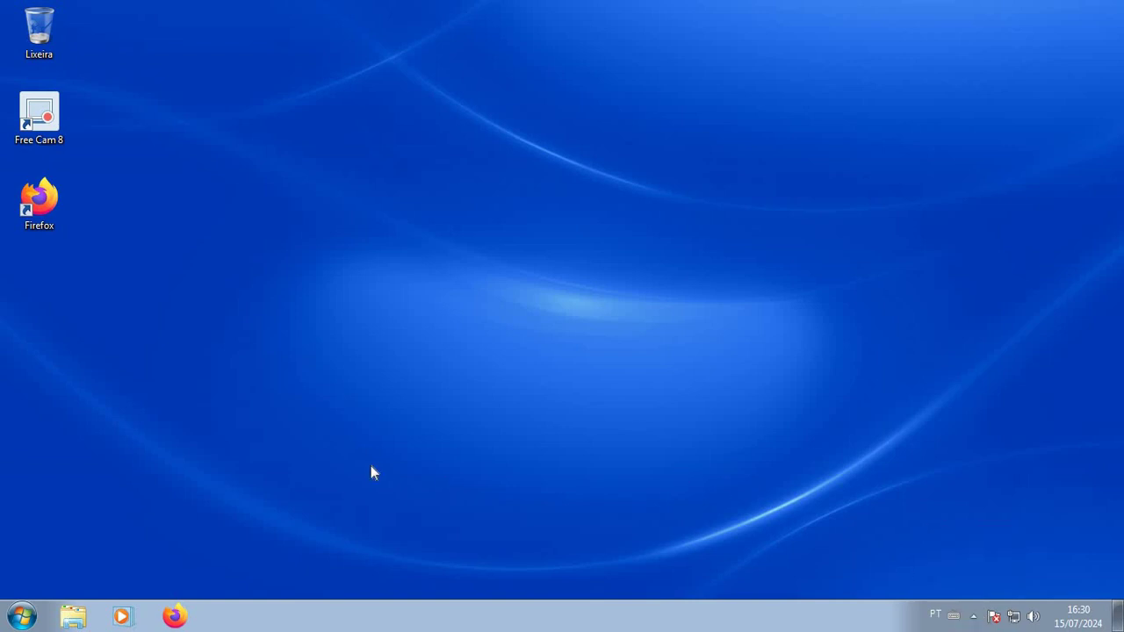
pyautogui.click(22, 616)
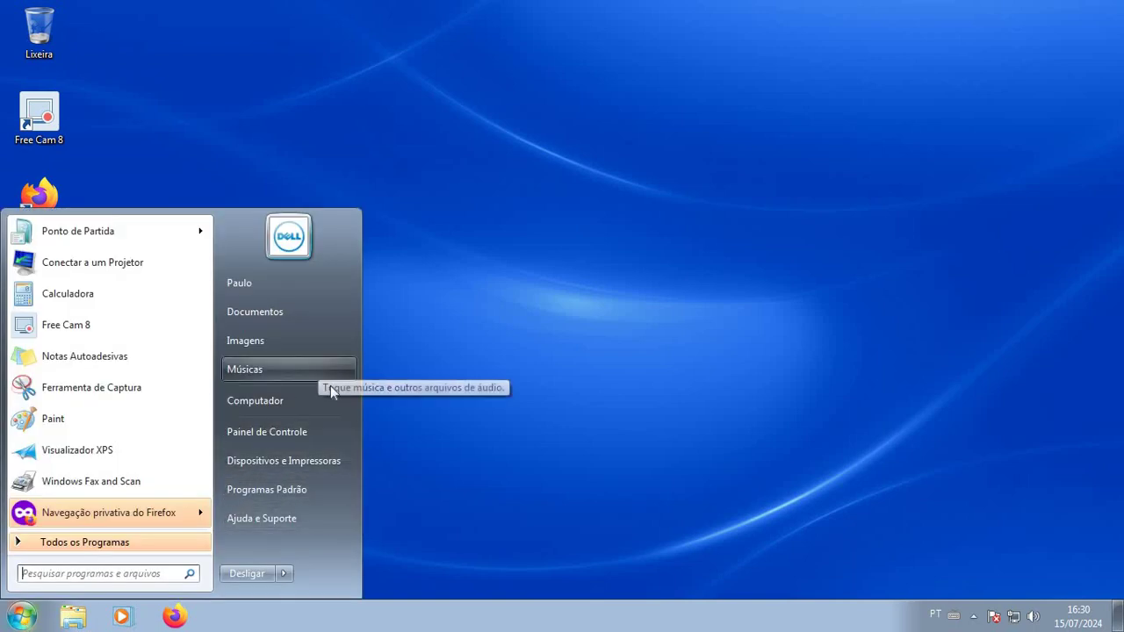
pyautogui.click(288, 406)
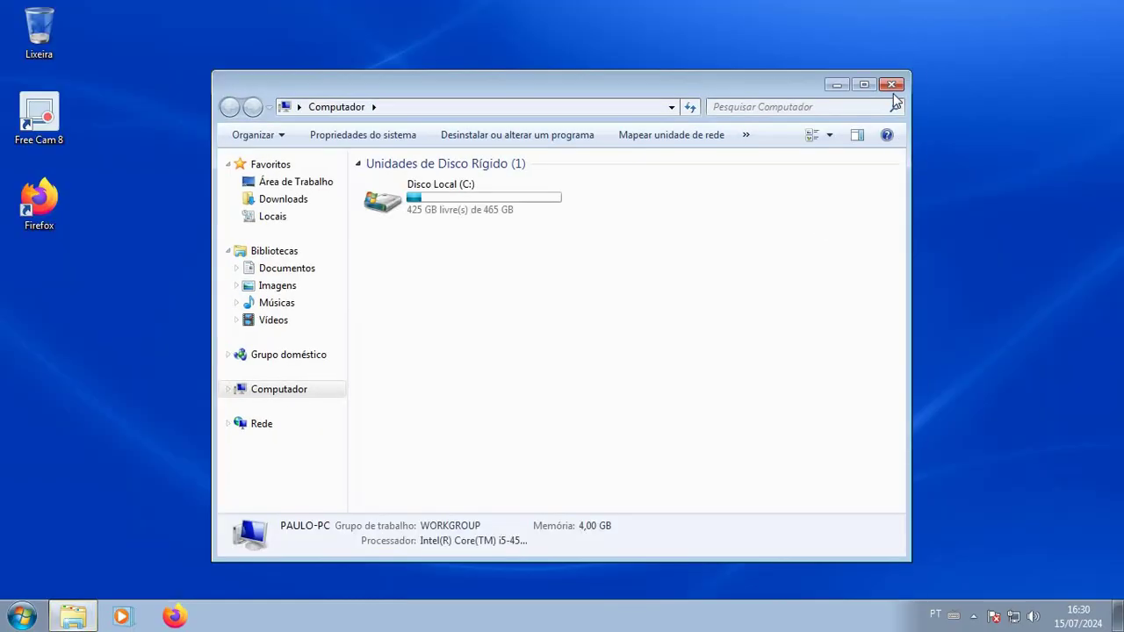
pyautogui.click(893, 85)
pyautogui.moveTo(632, 62); pyautogui.dragTo(26, 470)
pyautogui.click(589, 479)
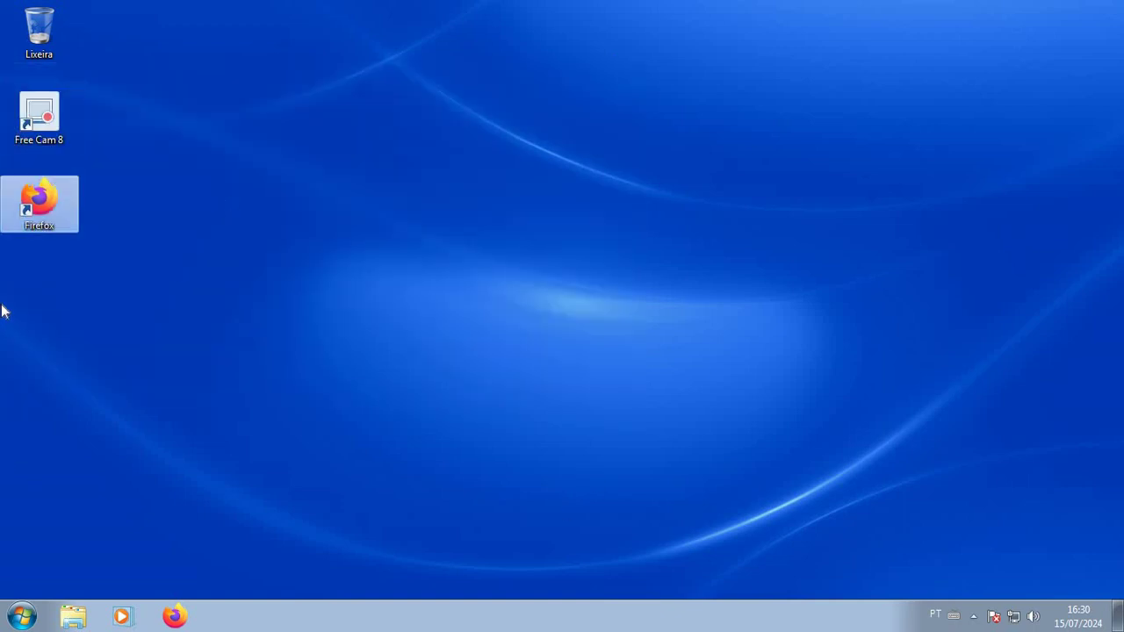
pyautogui.click(21, 617)
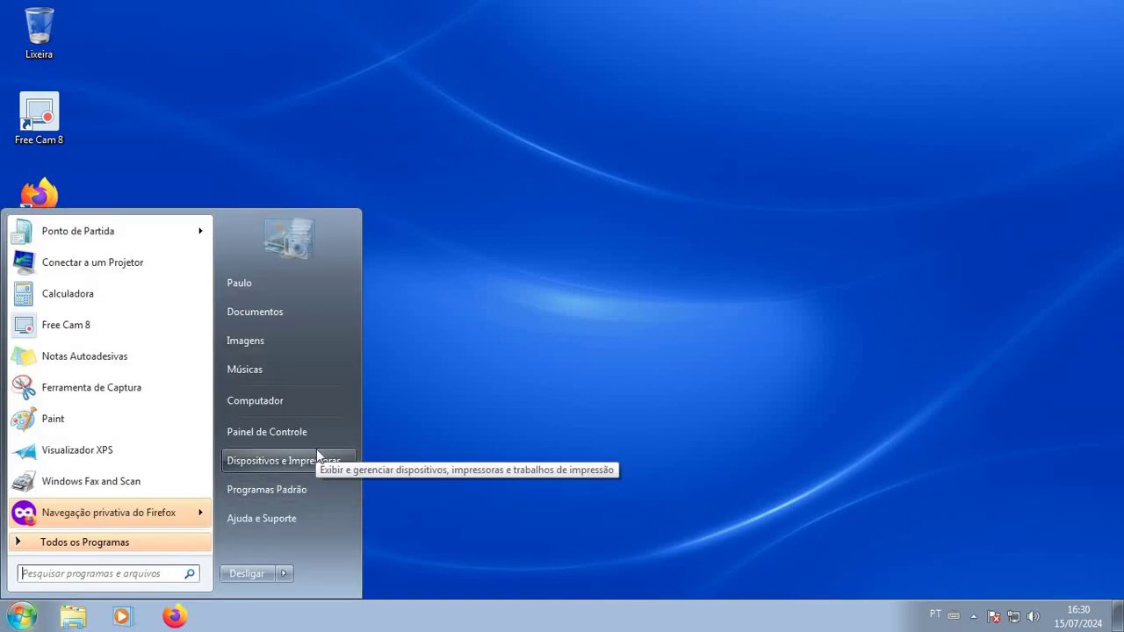
pyautogui.click(642, 322)
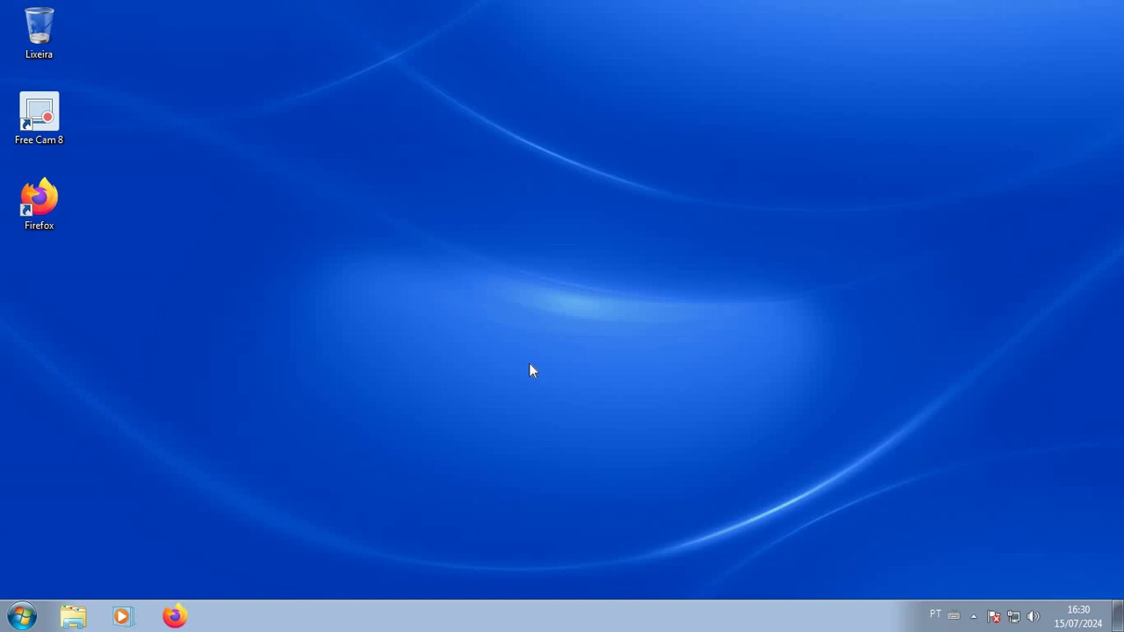
pyautogui.press('super')
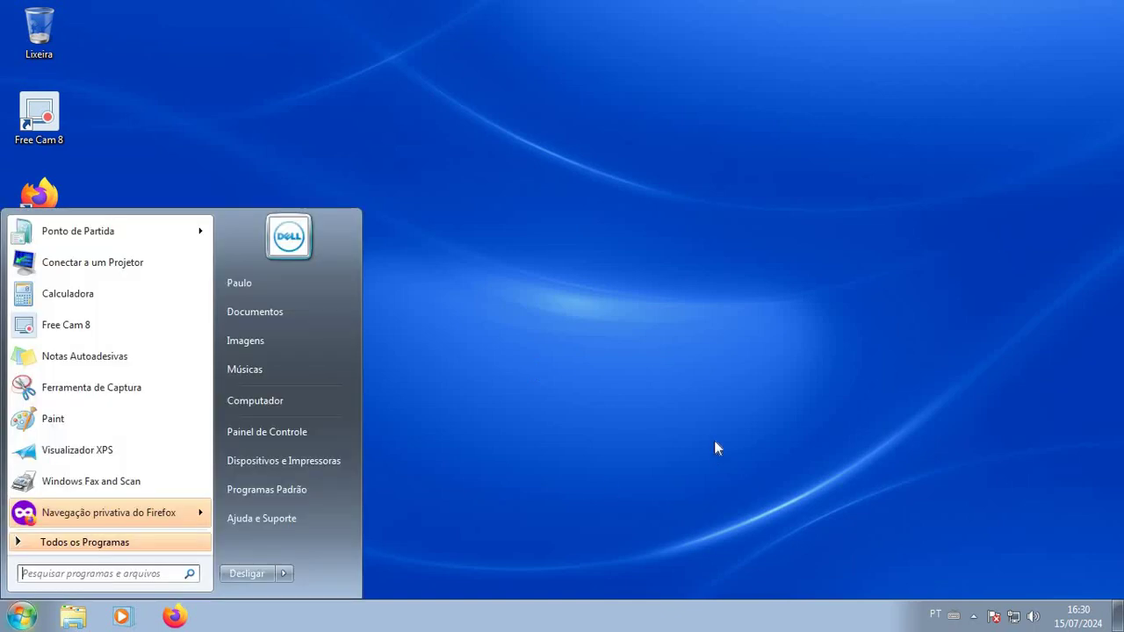
pyautogui.click(706, 374)
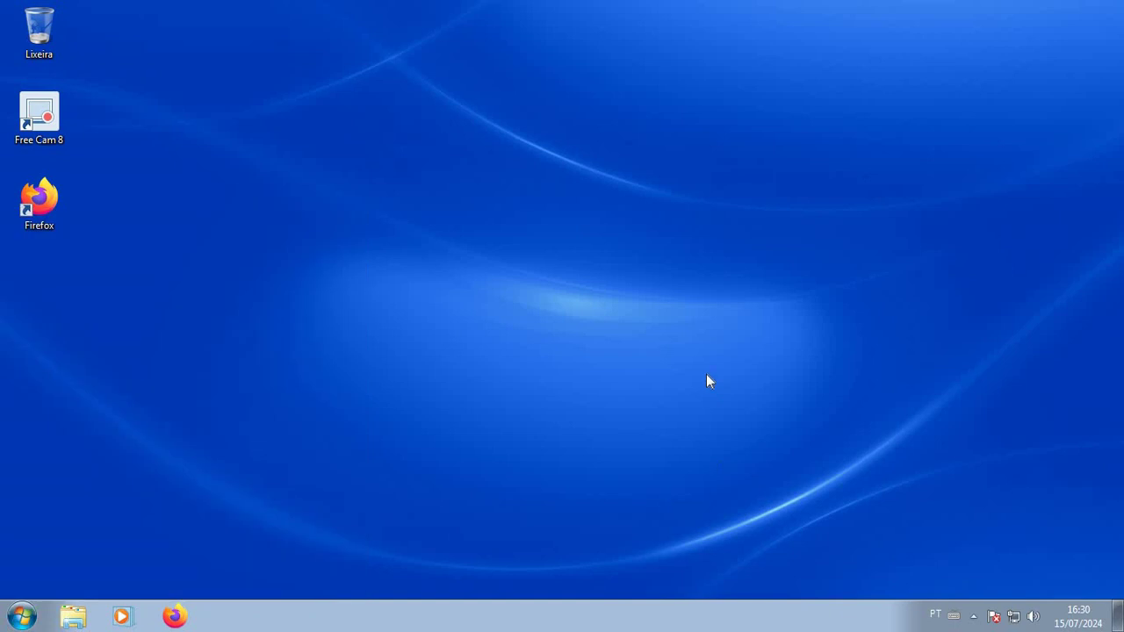